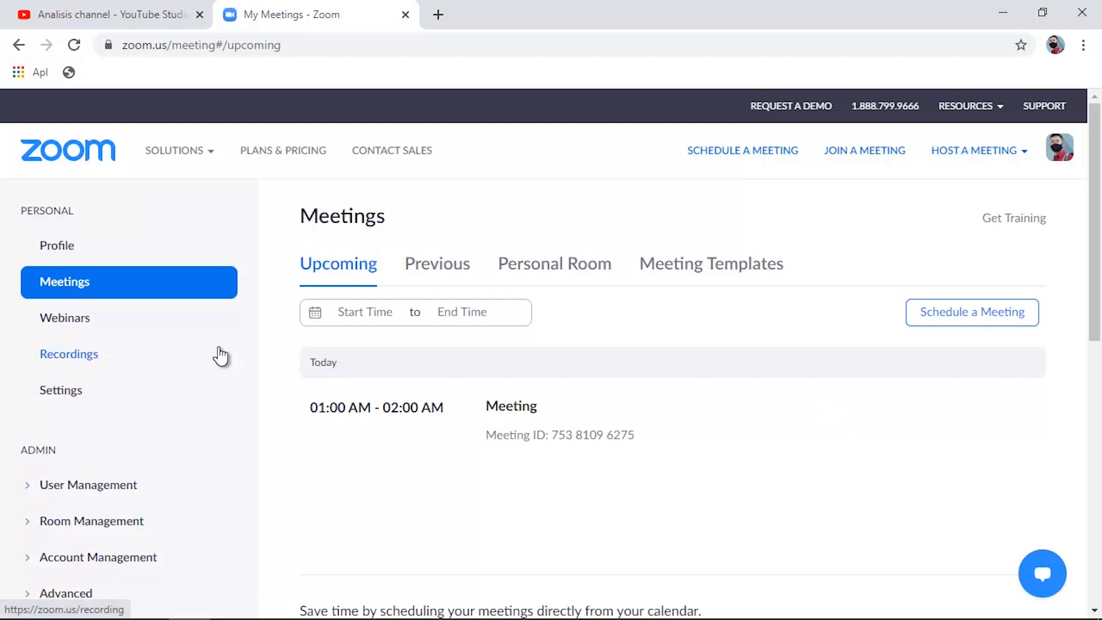
# Open the account settings and examine the Breakout room option in the In Meeting (Advanced) section
pyautogui.click(73, 397)
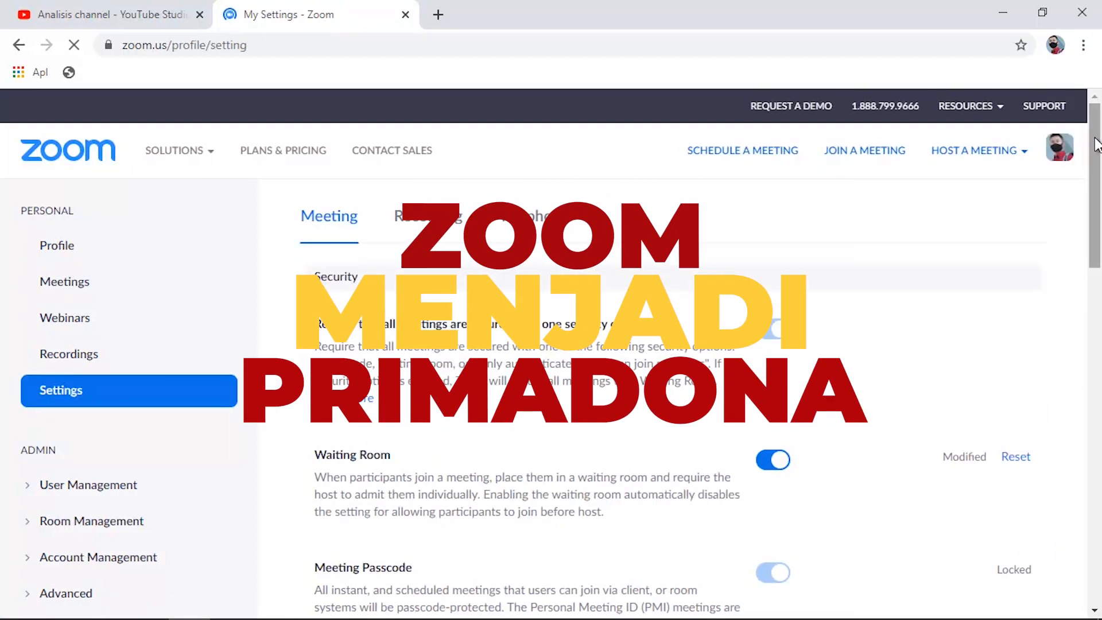
pyautogui.moveTo(1096, 125); pyautogui.dragTo(1099, 579)
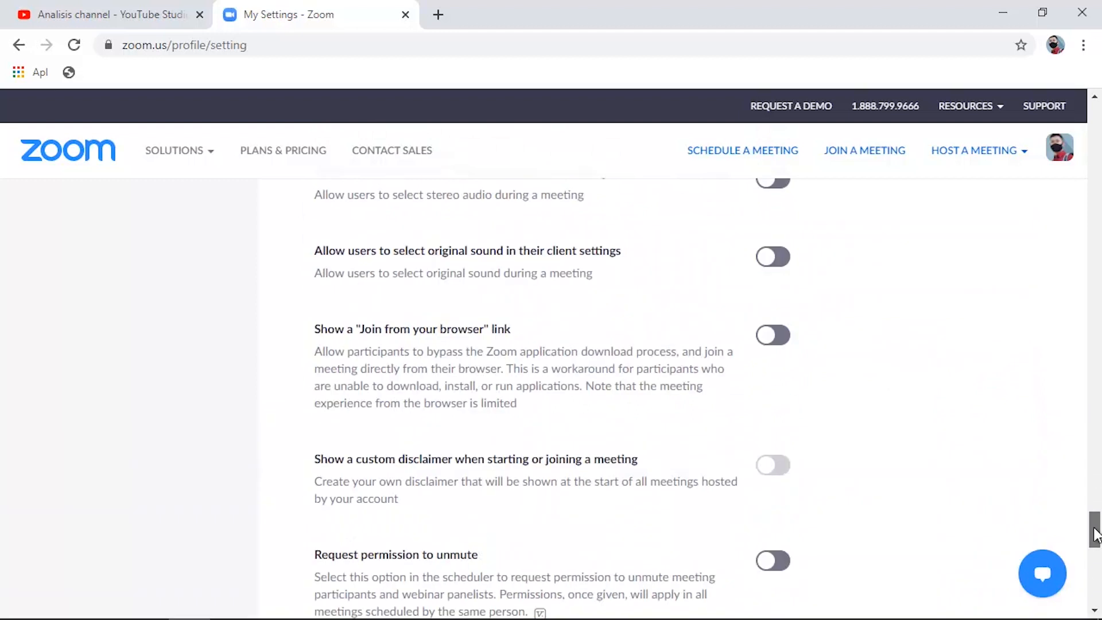
pyautogui.moveTo(1097, 534); pyautogui.dragTo(1091, 441)
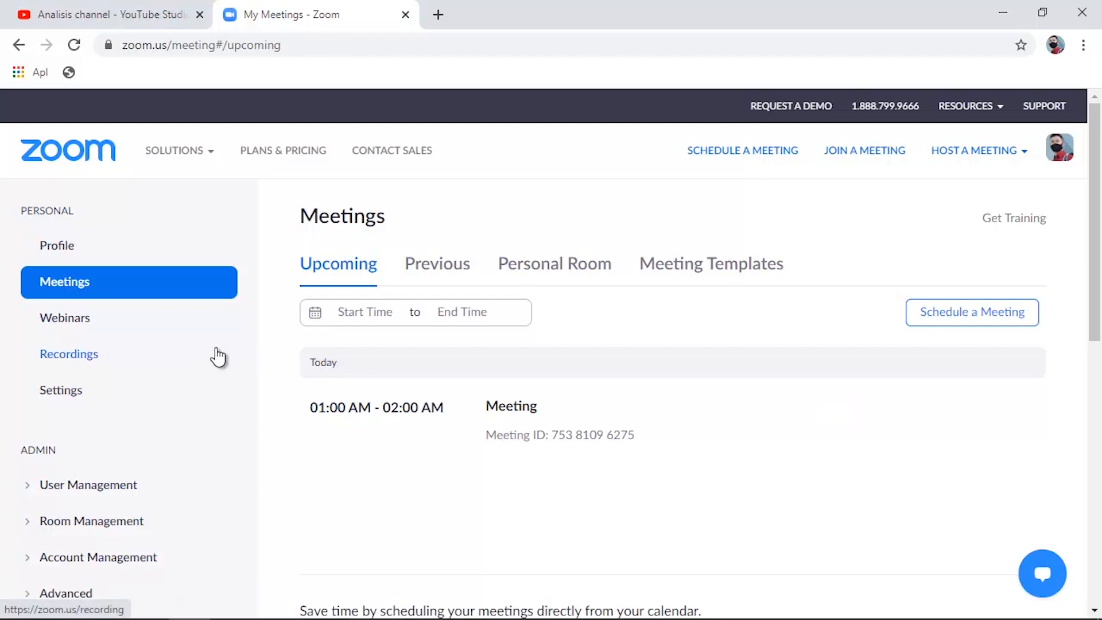
pyautogui.click(72, 391)
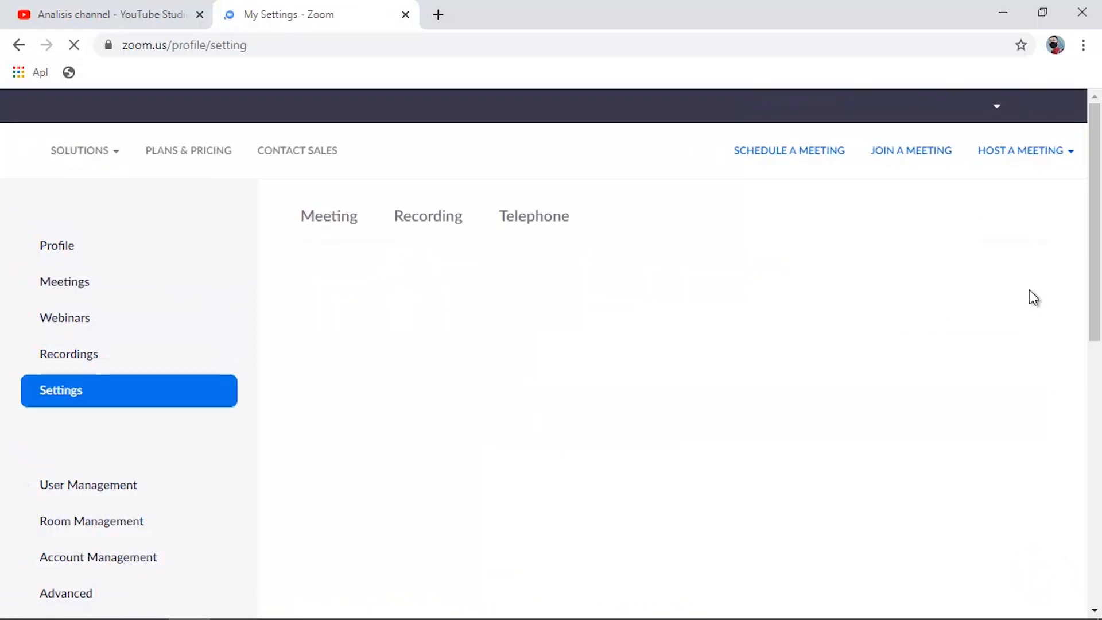
pyautogui.moveTo(1096, 143); pyautogui.dragTo(1090, 433)
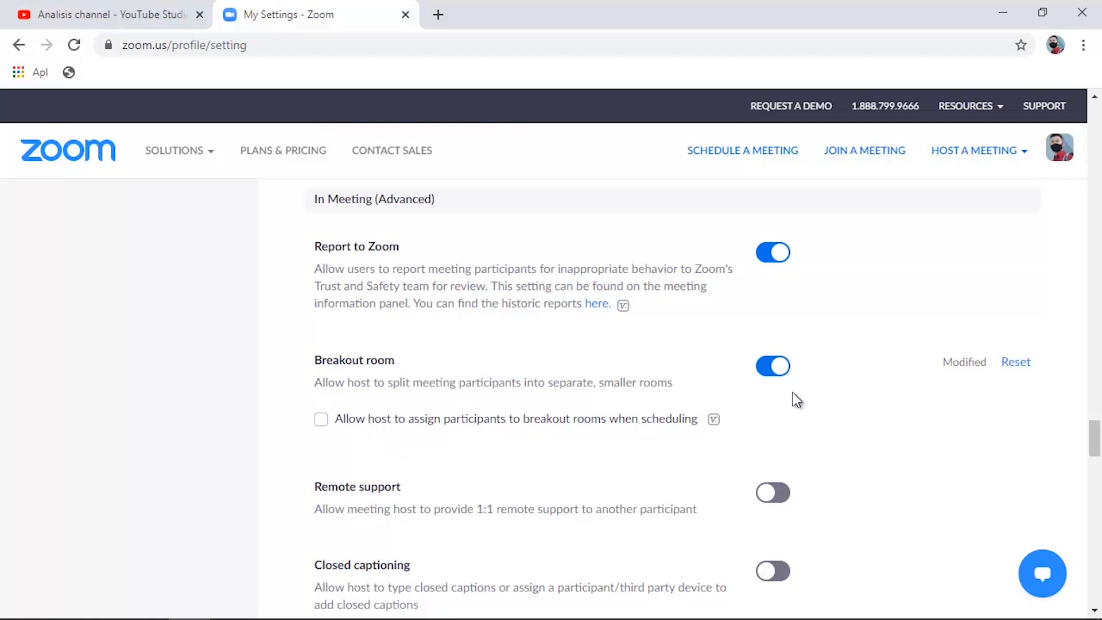
# Return to the upcoming meetings and start today's 01:00 AM scheduled meeting in the Zoom Meetings desktop app
pyautogui.click(76, 285)
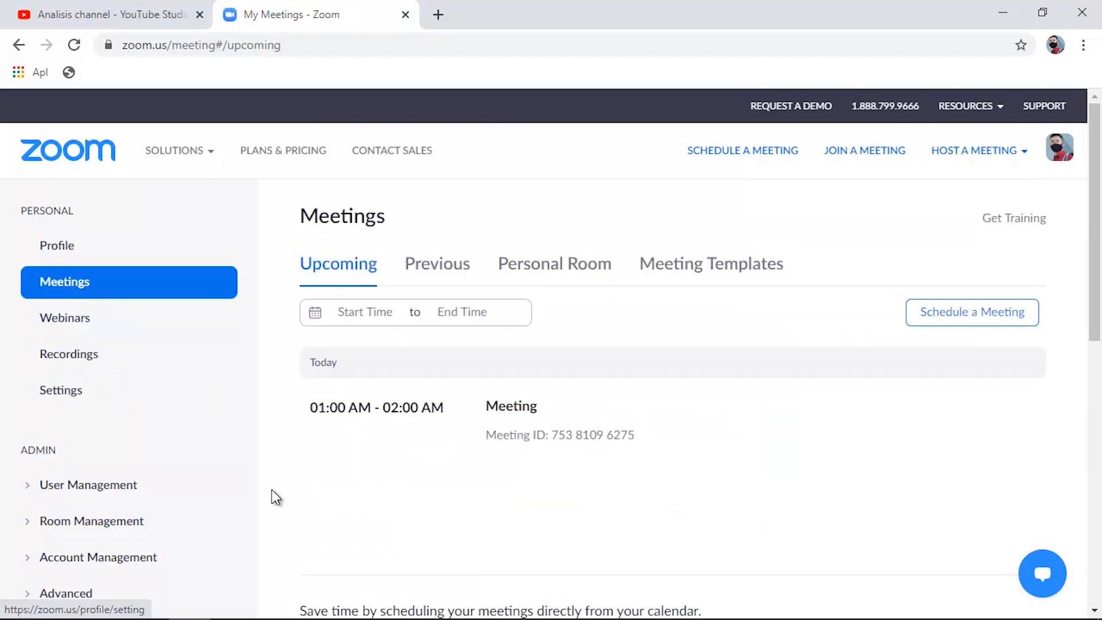
pyautogui.moveTo(926, 431)
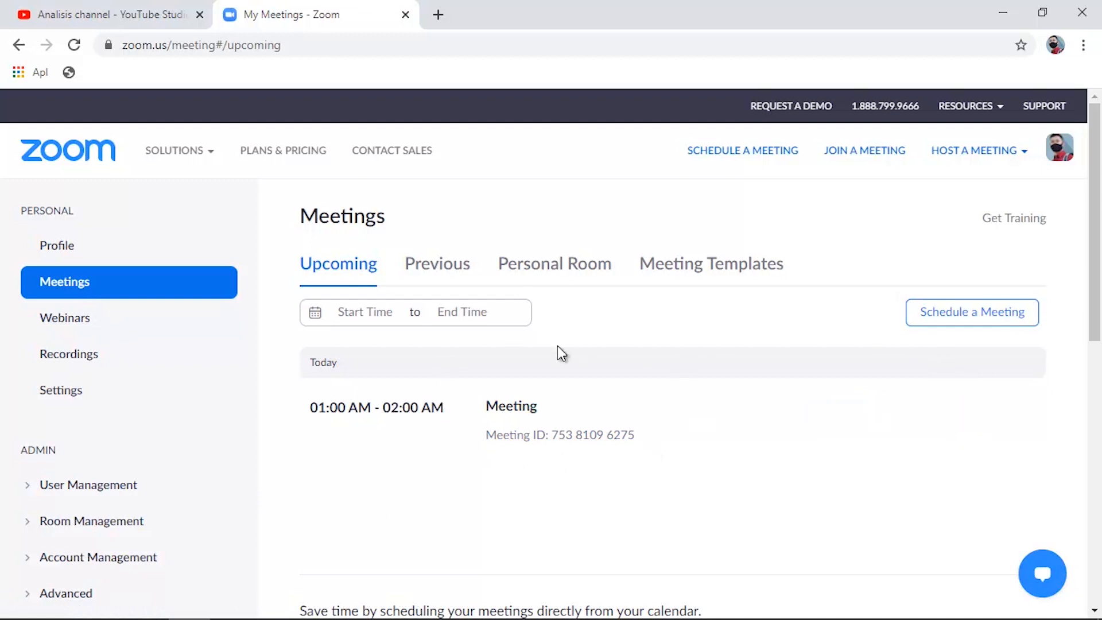
pyautogui.moveTo(829, 423)
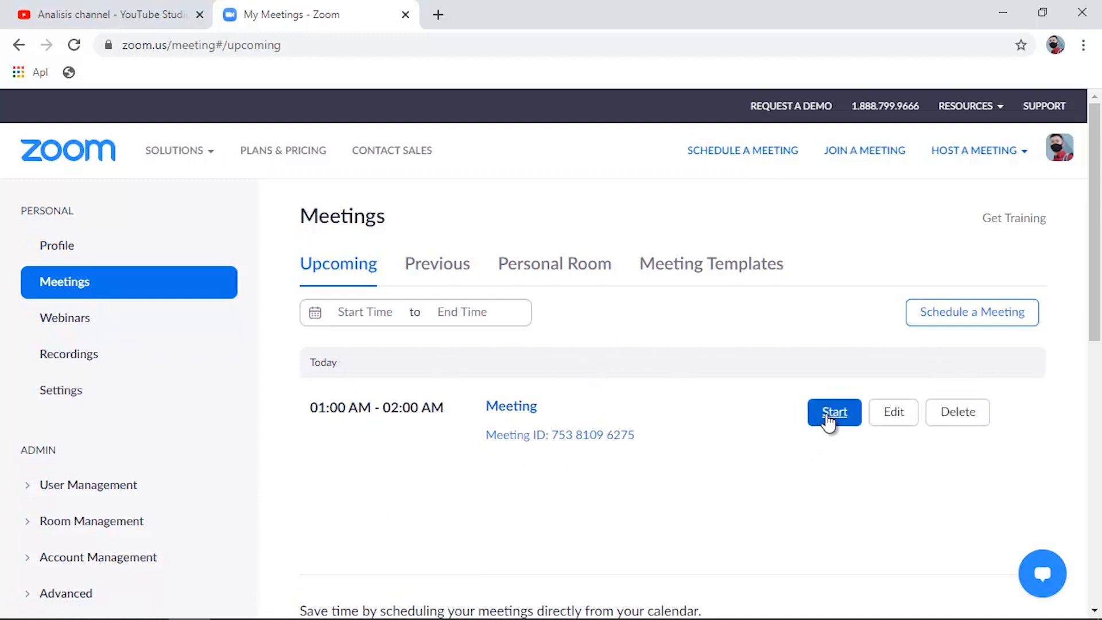
pyautogui.click(829, 419)
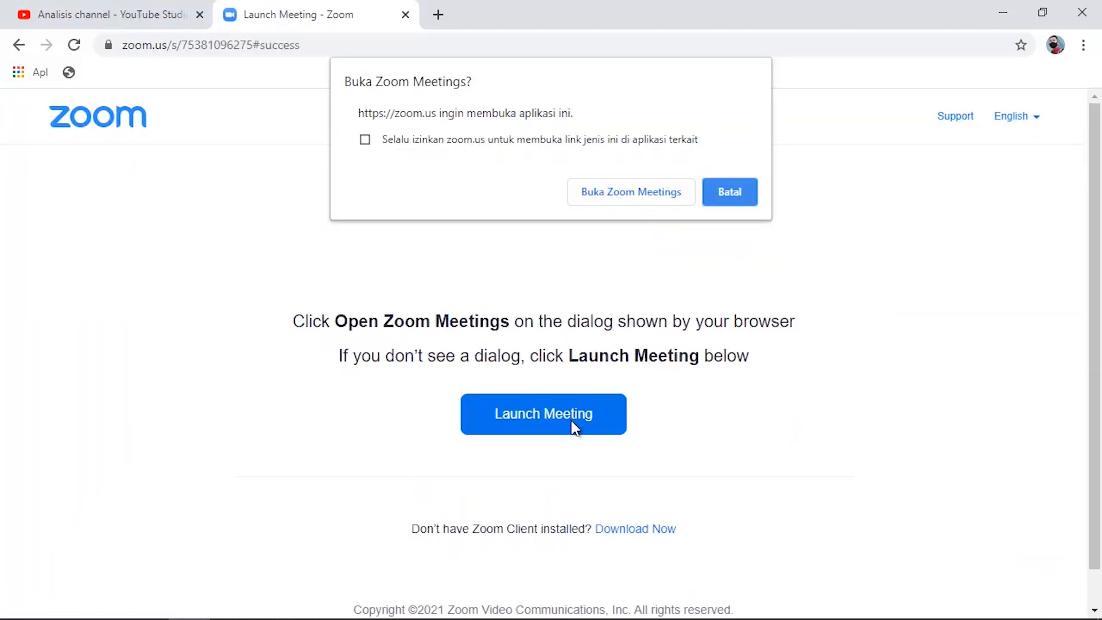
pyautogui.click(636, 191)
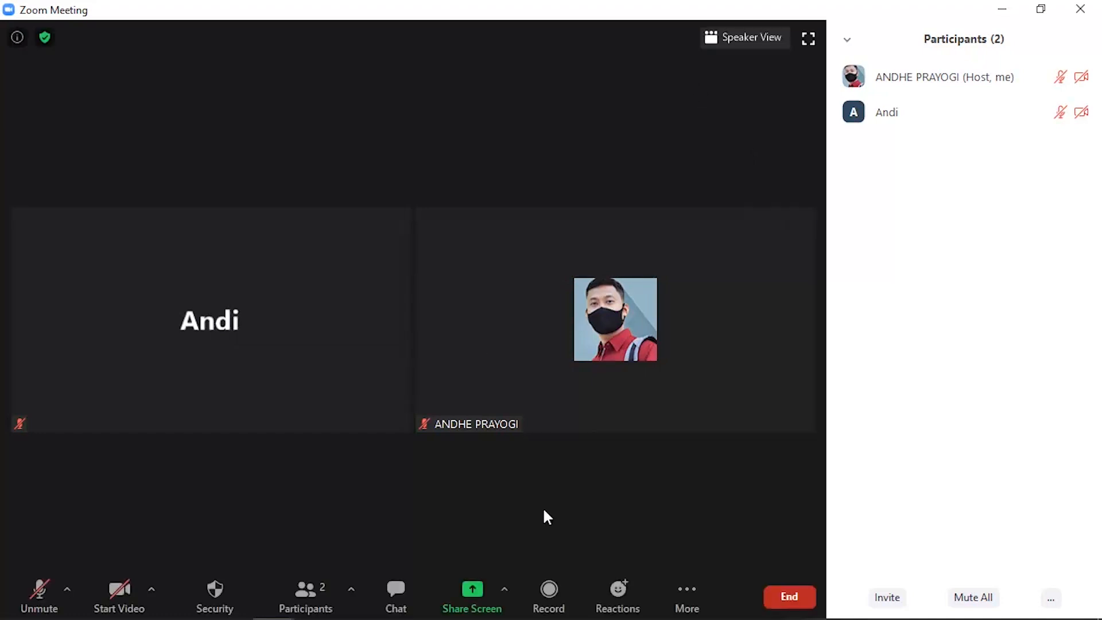
# Create 3 breakout rooms for the meeting, with participants assigned manually
pyautogui.click(687, 589)
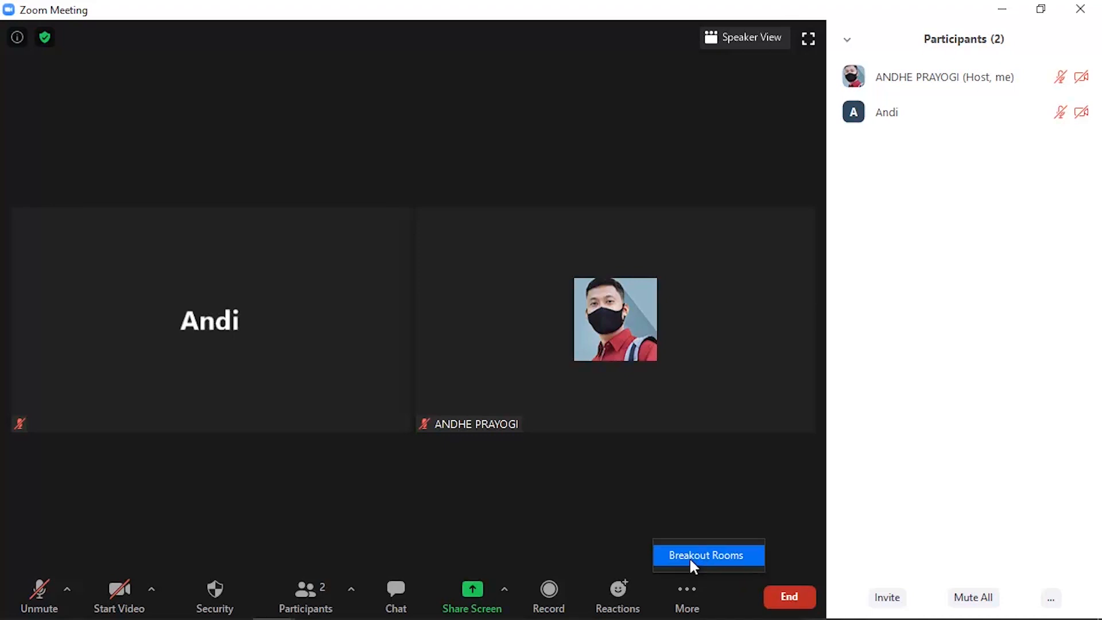
pyautogui.click(692, 560)
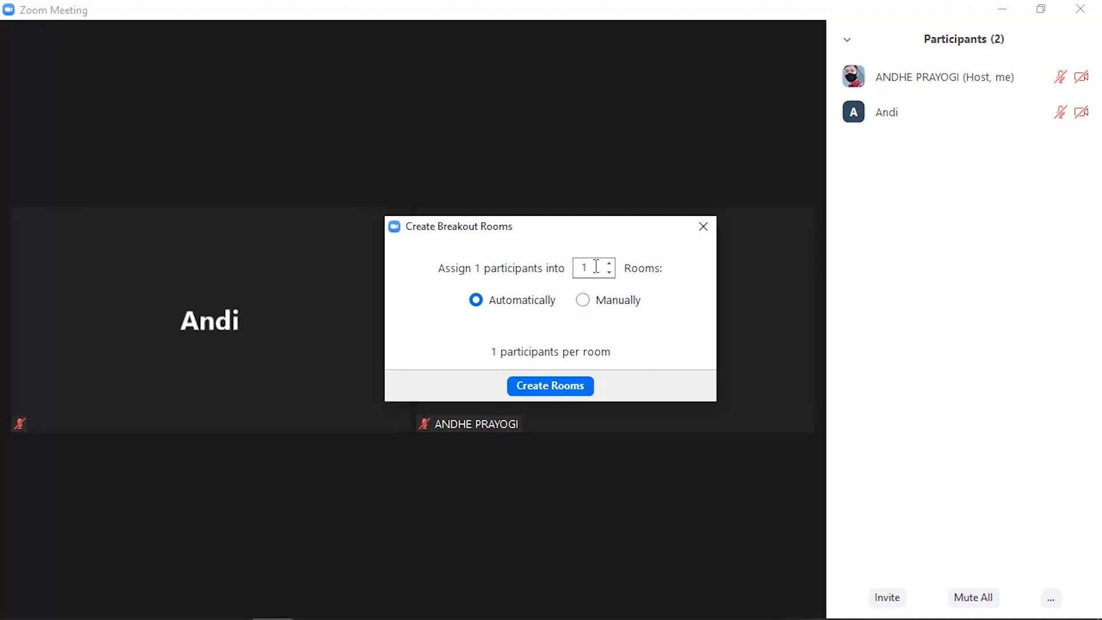
pyautogui.moveTo(596, 266); pyautogui.dragTo(583, 268)
pyautogui.write('3')
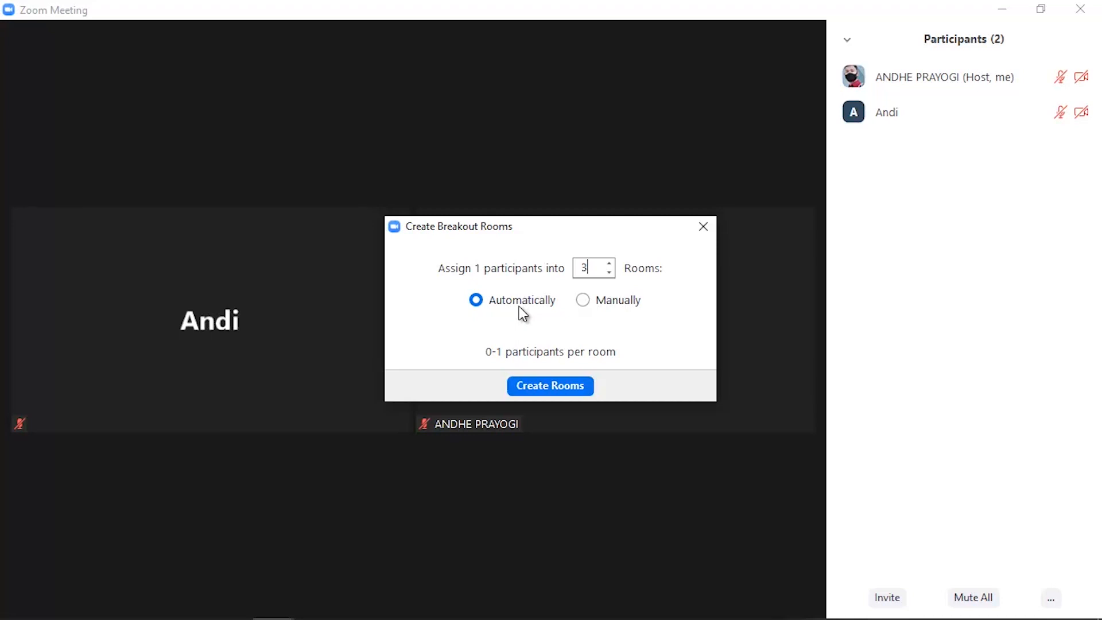
pyautogui.click(588, 302)
pyautogui.click(557, 392)
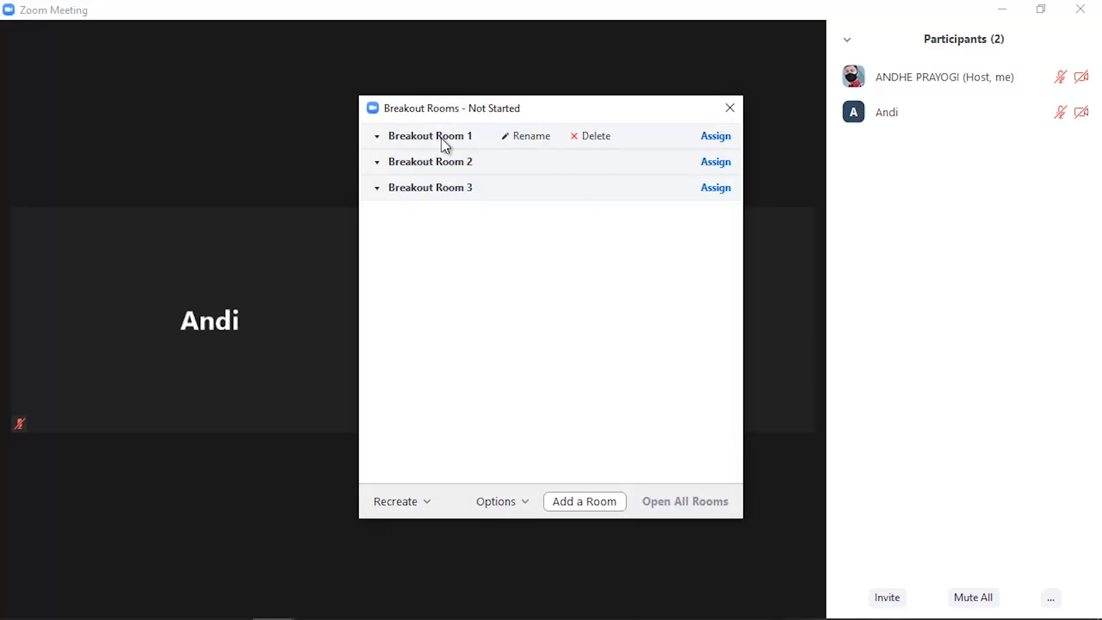
# Rename Breakout Room 1 as "Meeting Room 1"
pyautogui.click(529, 137)
pyautogui.write('Meeti')
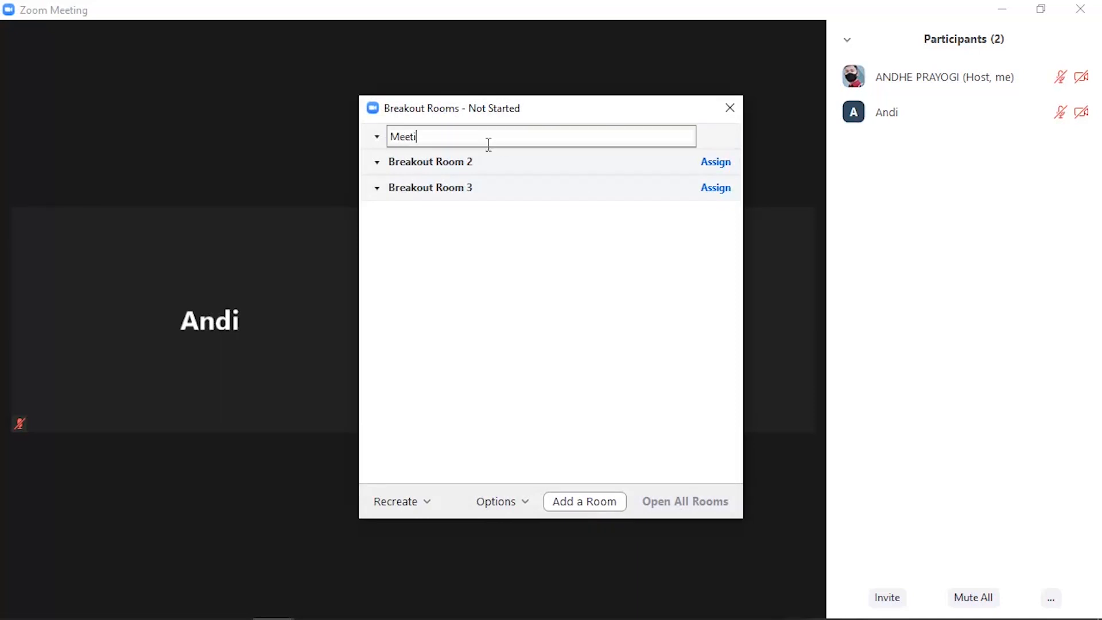
pyautogui.write('ng Room 1')
pyautogui.click(478, 170)
# Rename Breakout Room 2 as "Meeting Room 2"
pyautogui.moveTo(504, 178)
pyautogui.click(519, 161)
pyautogui.write('Meeting Room 1')
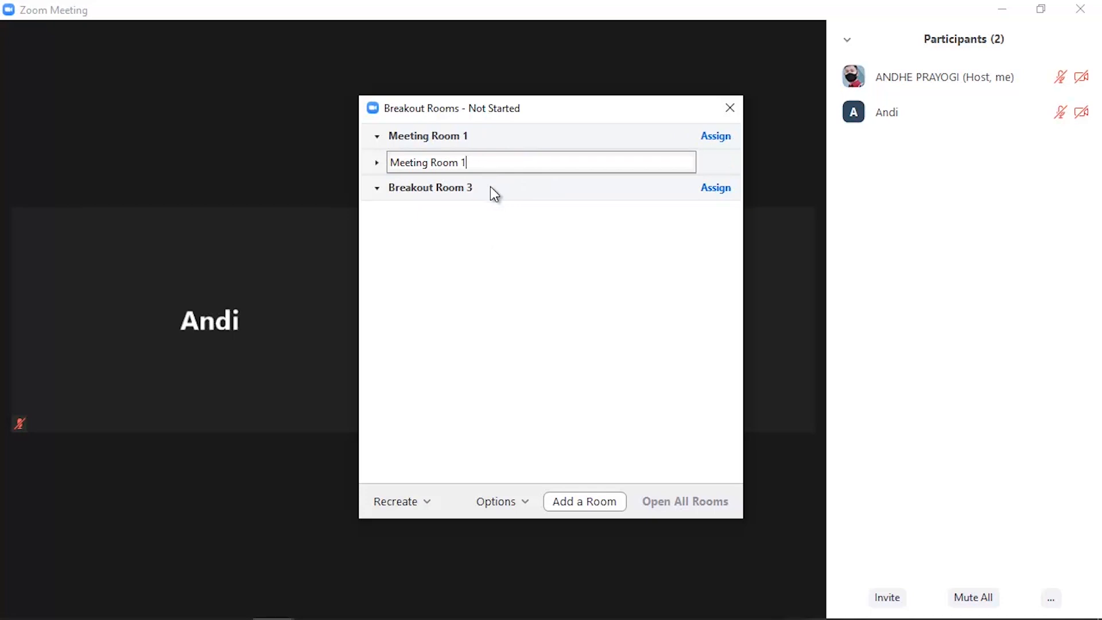
pyautogui.press('BackSpace')
pyautogui.write('2')
pyautogui.press('Return')
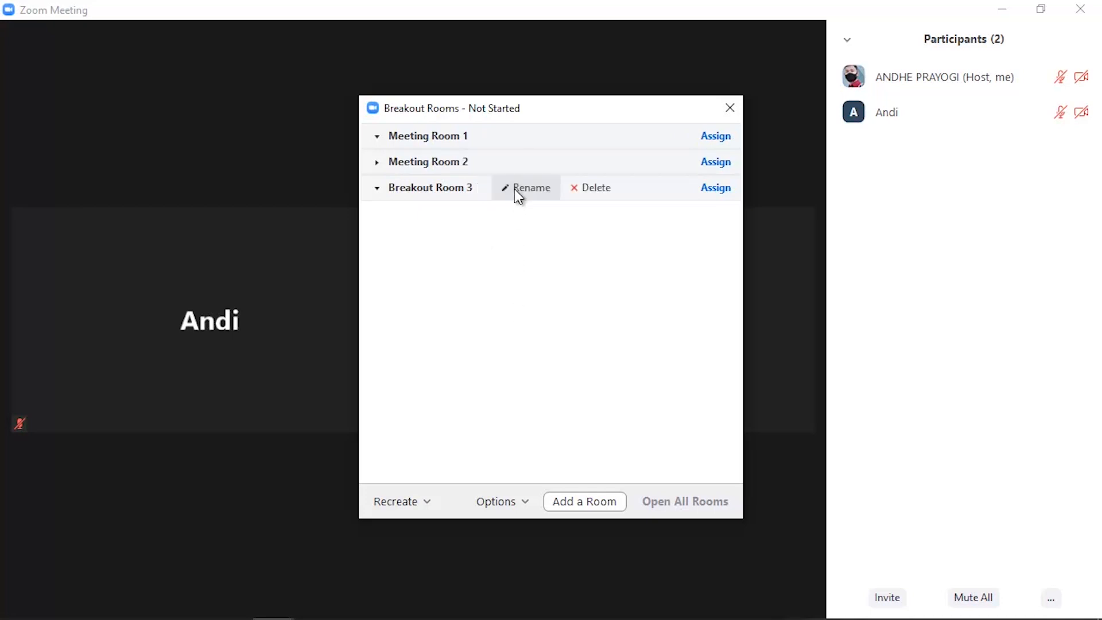
# Rename Breakout Room 3 as "Meeting Room 3"
pyautogui.click(514, 188)
pyautogui.write('Meeting Room 1')
pyautogui.press('BackSpace')
pyautogui.write('3')
pyautogui.press('Return')
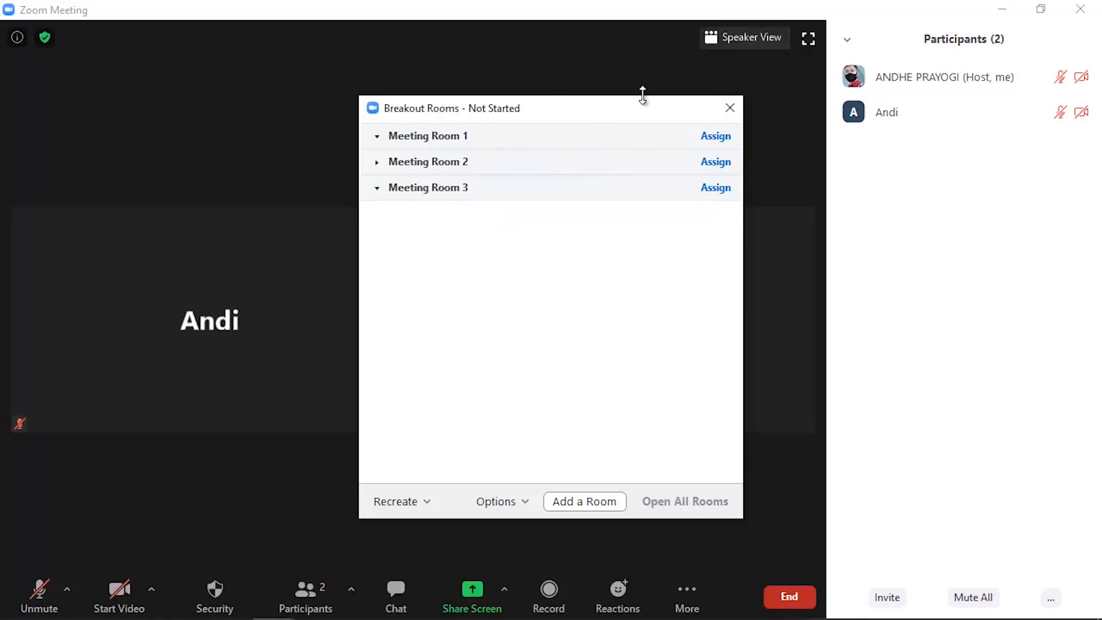
# Open the breakout room options to review the available settings
pyautogui.moveTo(615, 160)
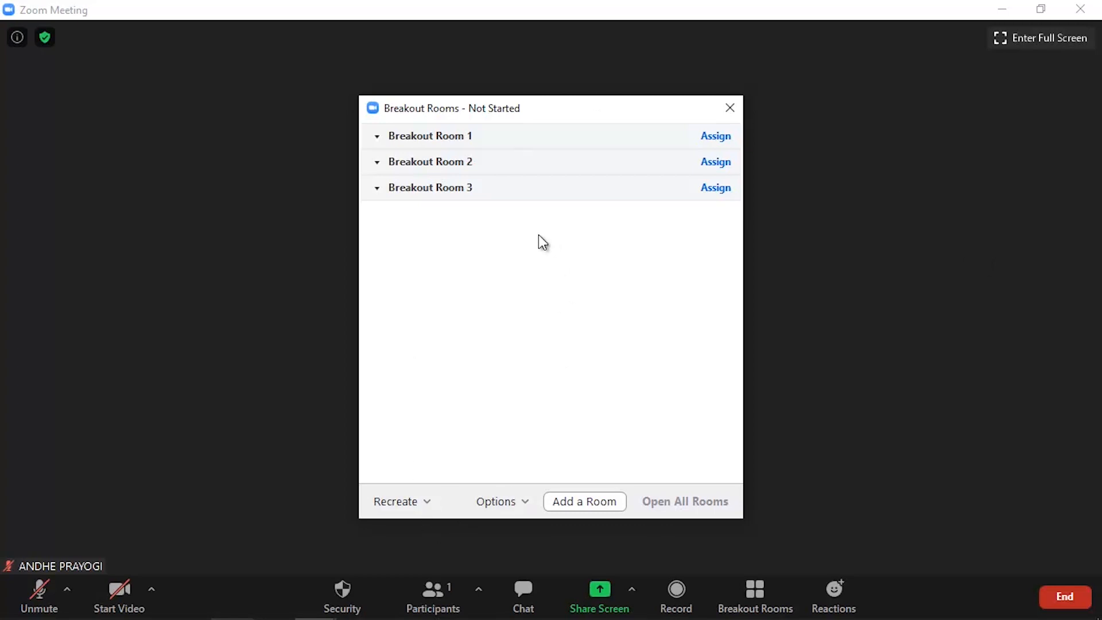
pyautogui.click(527, 504)
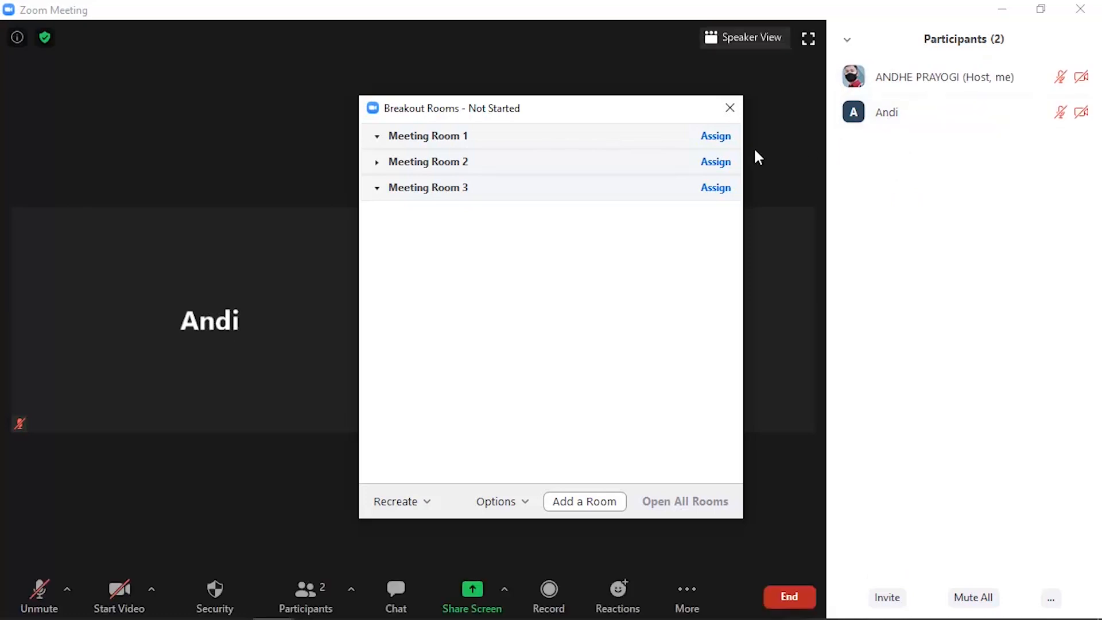
# Assign the other meeting participant to Meeting Room 1
pyautogui.click(716, 163)
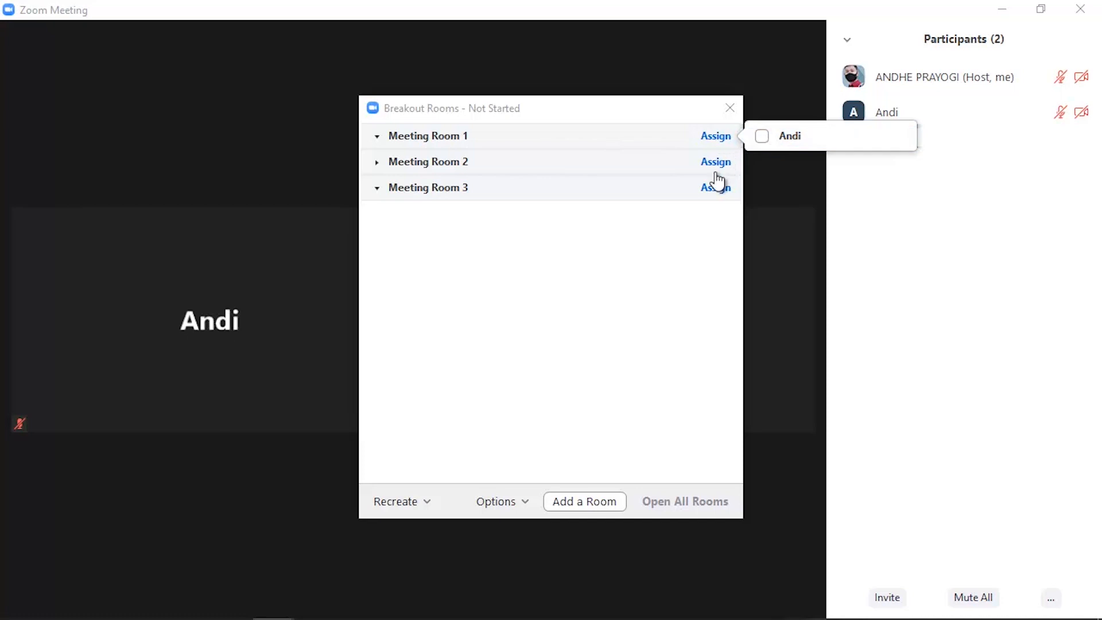
pyautogui.click(762, 137)
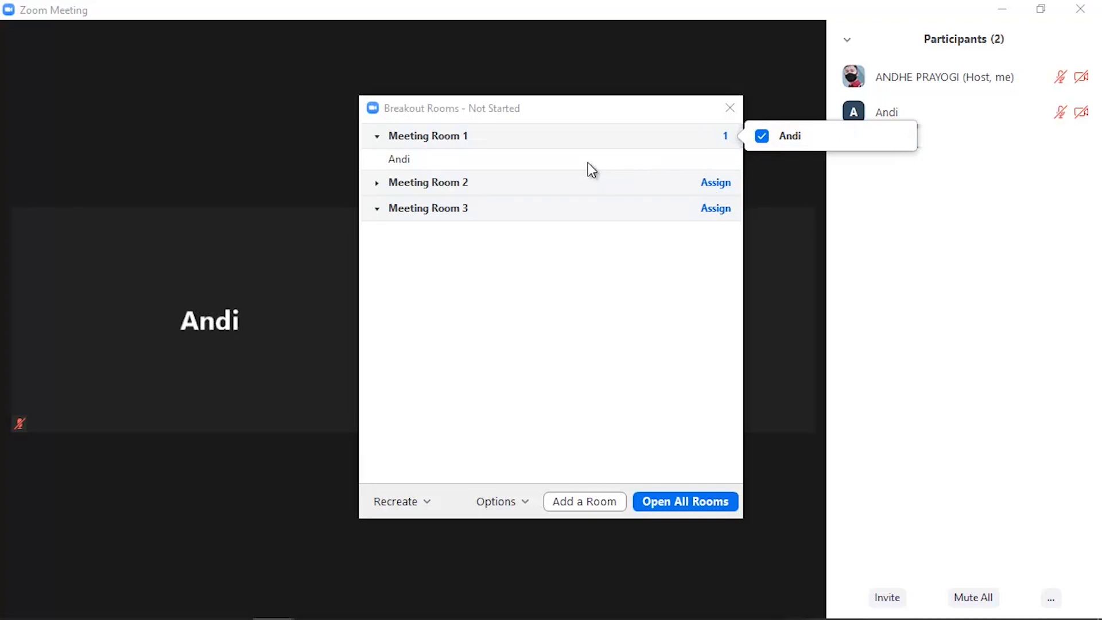
pyautogui.click(598, 276)
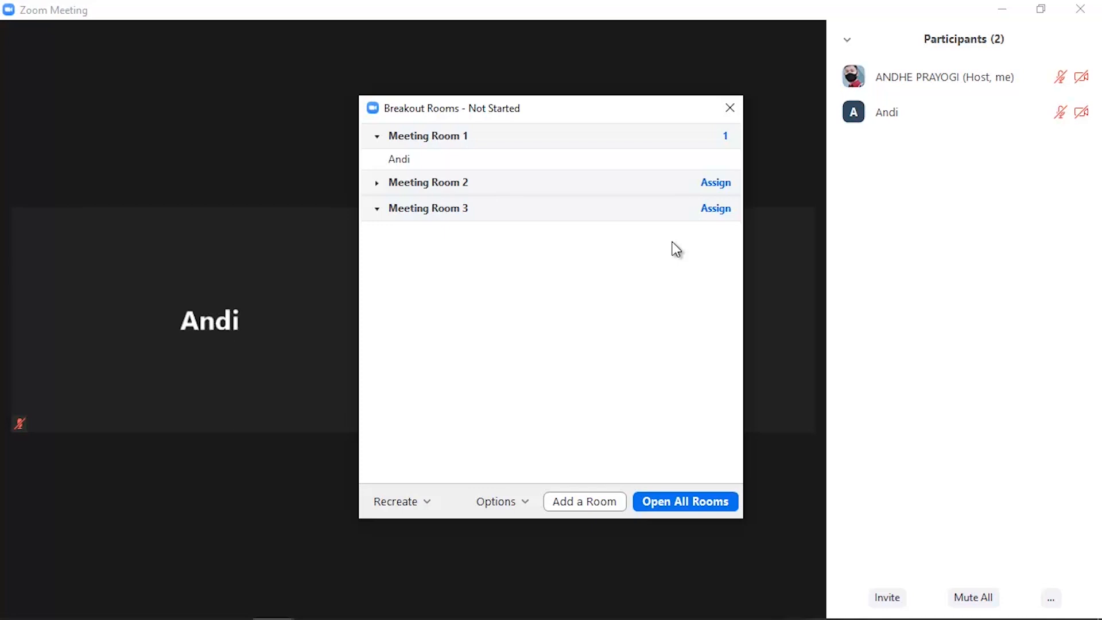
pyautogui.moveTo(667, 211)
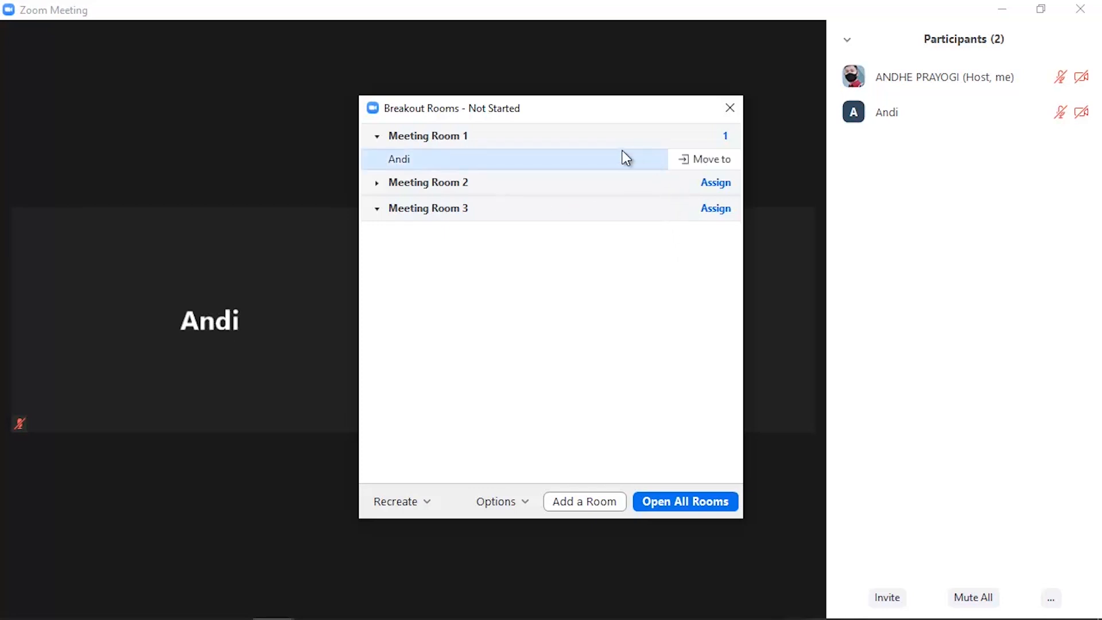
pyautogui.moveTo(702, 163)
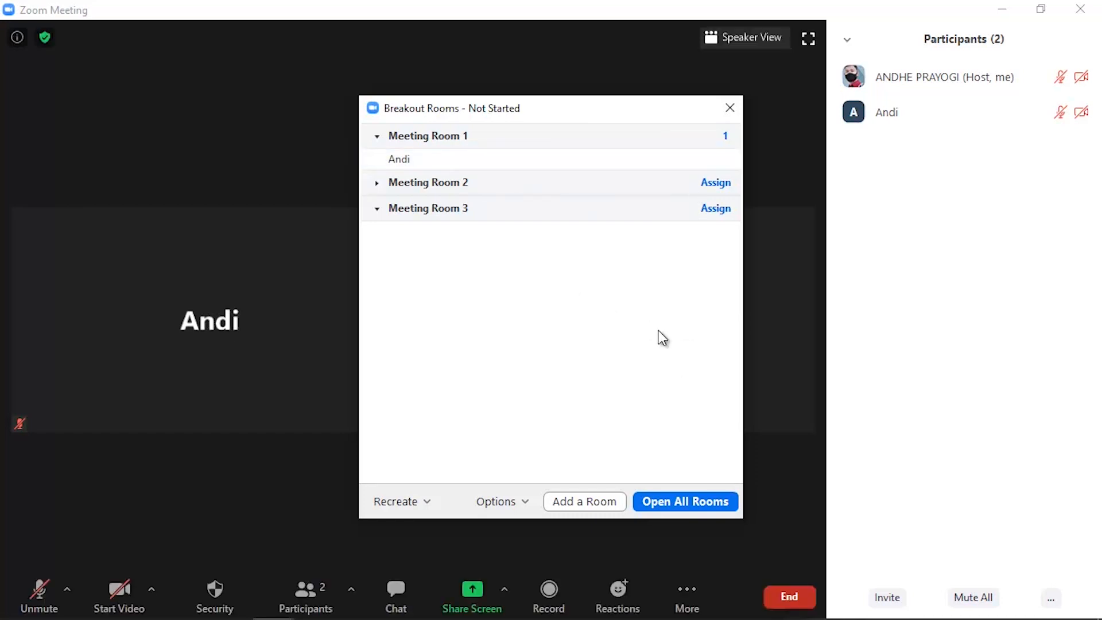
# Open all the breakout rooms and join Meeting Room 1 as host
pyautogui.click(687, 502)
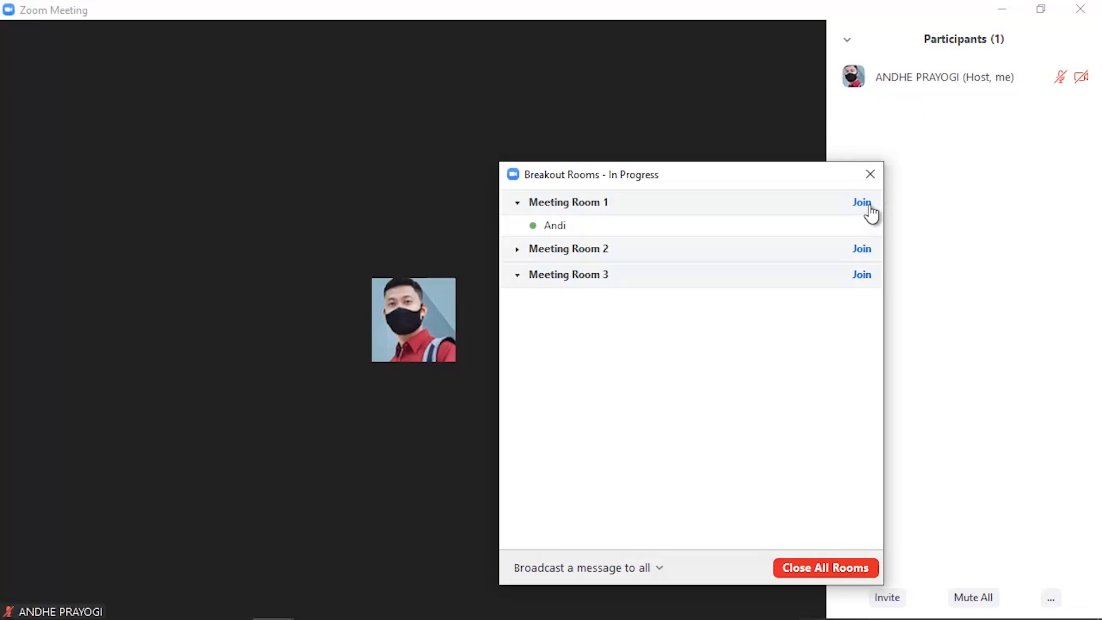
pyautogui.moveTo(625, 237)
pyautogui.click(861, 207)
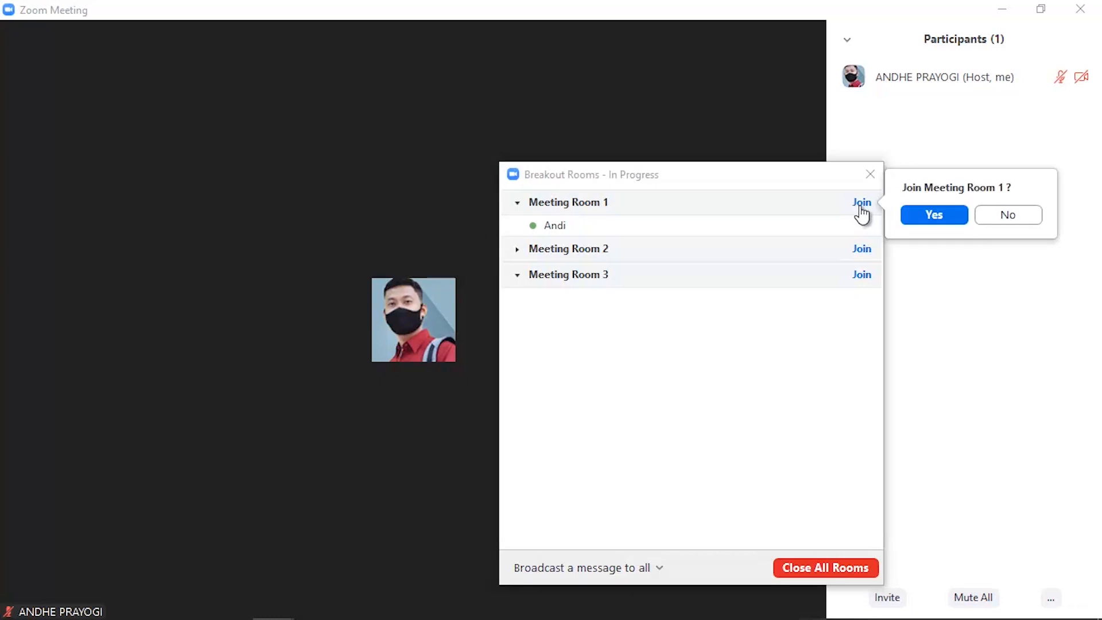
pyautogui.click(934, 215)
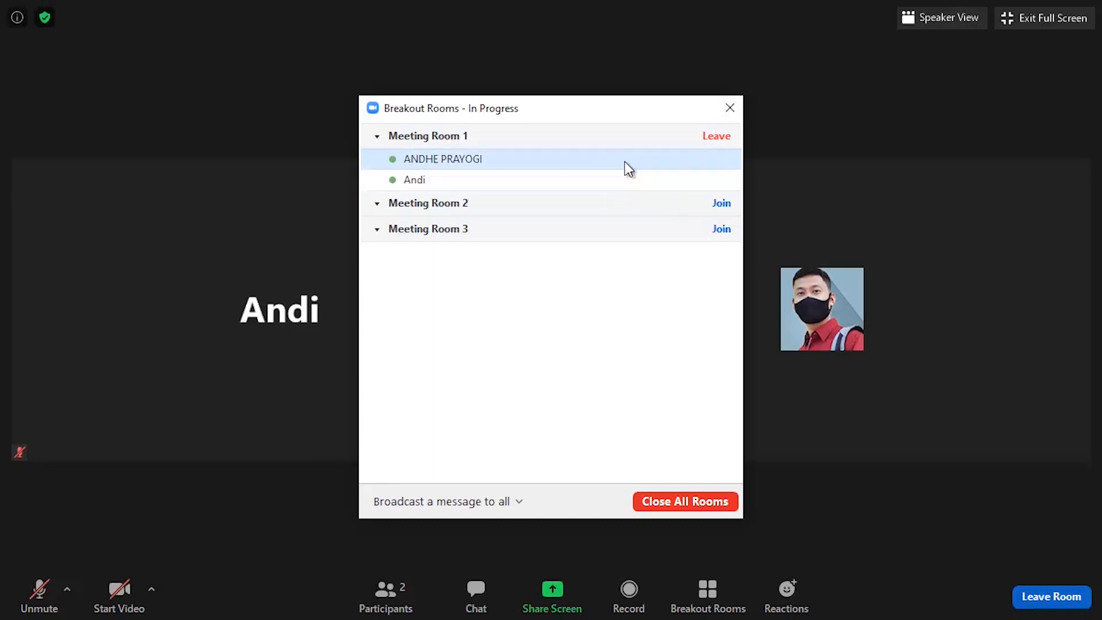
# Leave Meeting Room 1 and close all the breakout rooms
pyautogui.click(719, 138)
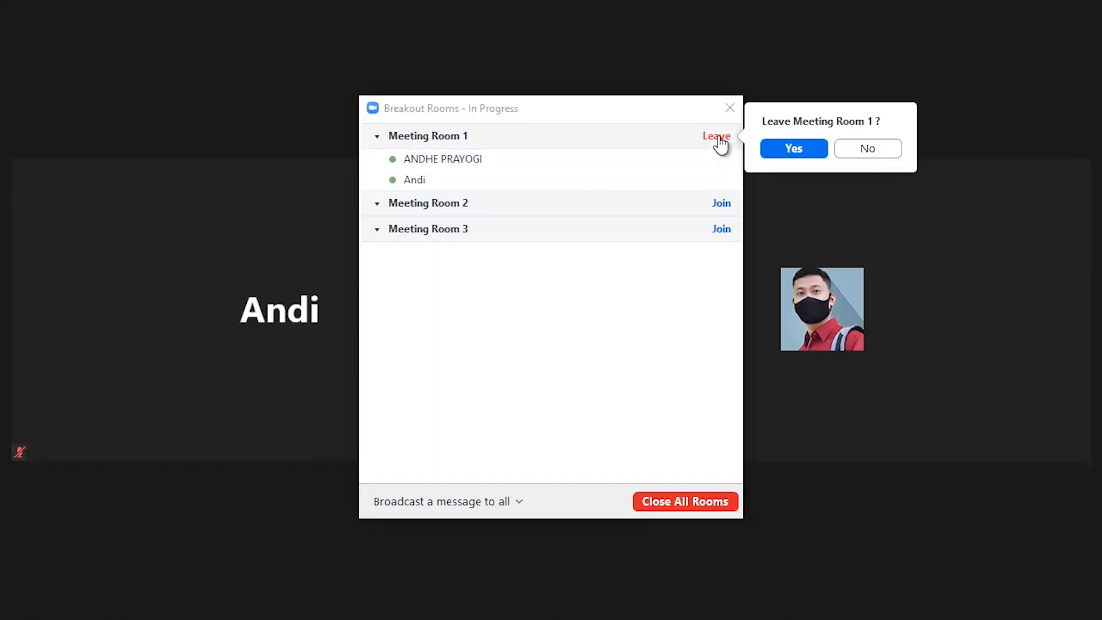
pyautogui.click(791, 148)
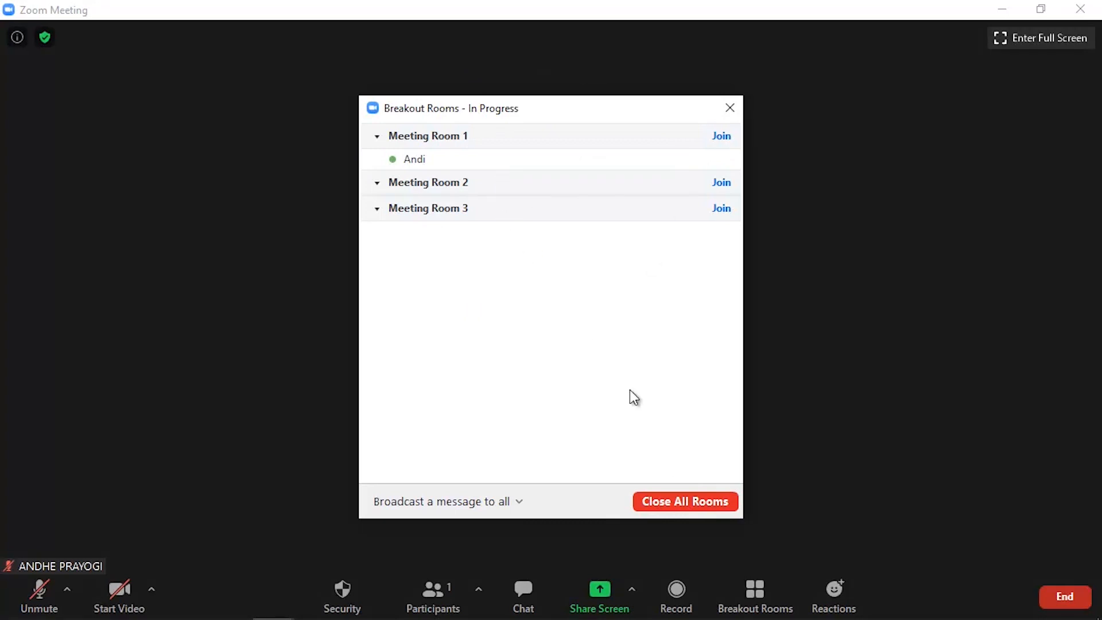
pyautogui.click(676, 502)
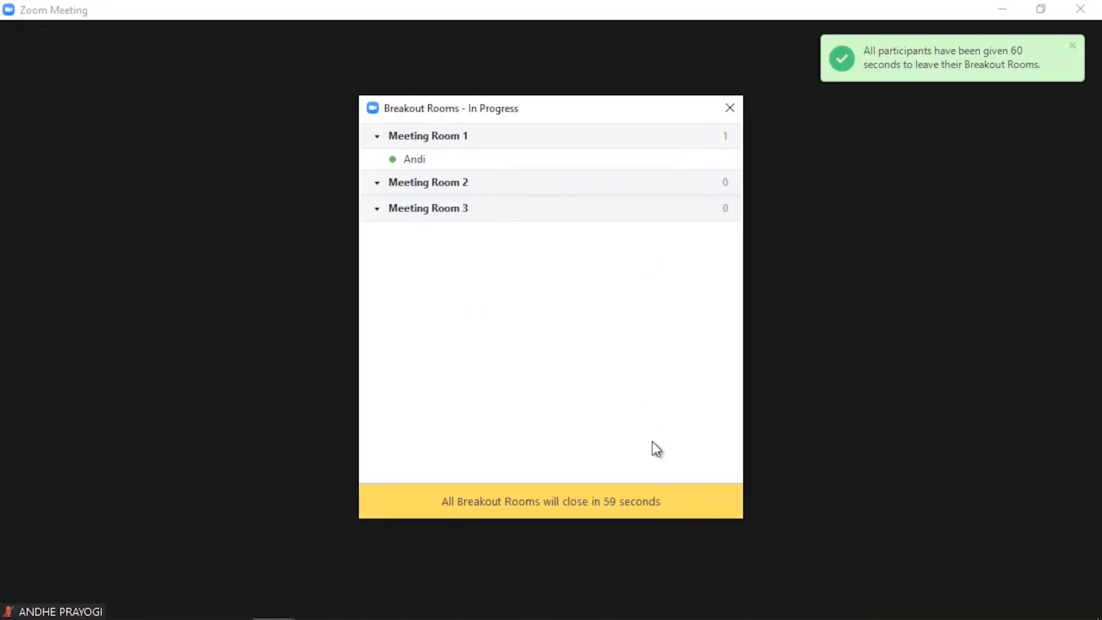